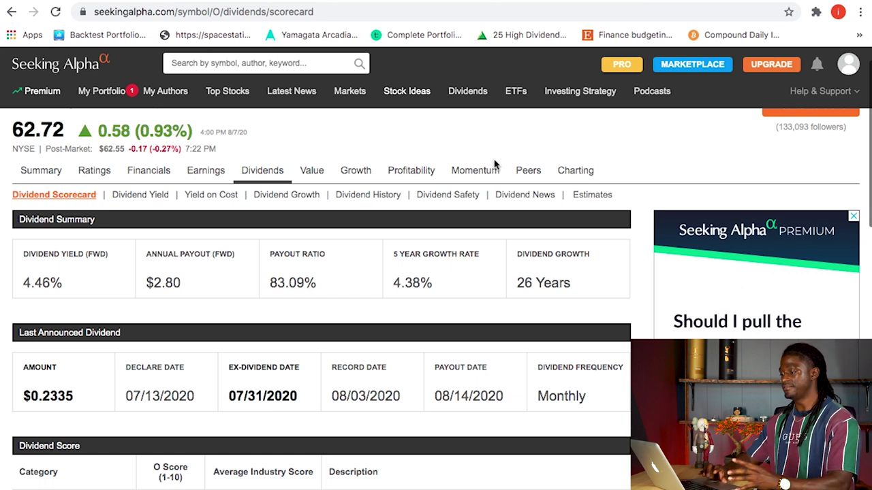
# Step: Scroll through Realty Income's dividend scorecard on Seeking Alpha
pyautogui.scroll(1, 148, 176)
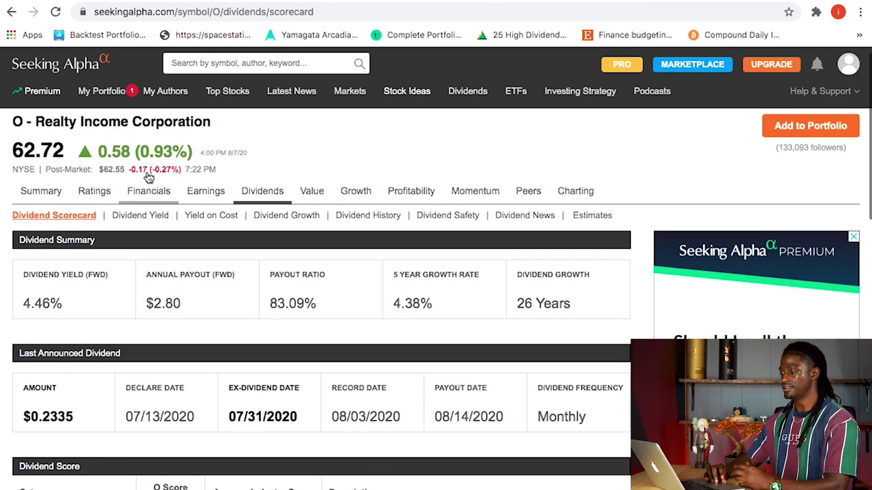
pyautogui.scroll(1, 148, 176)
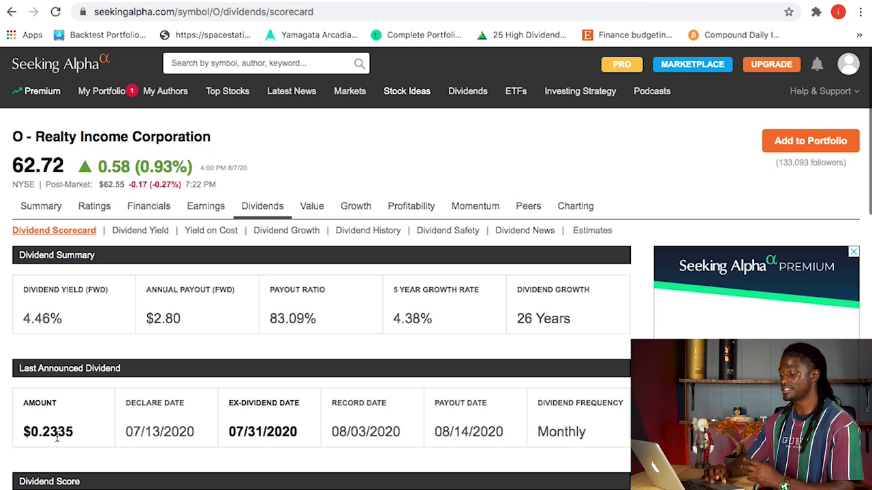
pyautogui.scroll(-1, 79, 430)
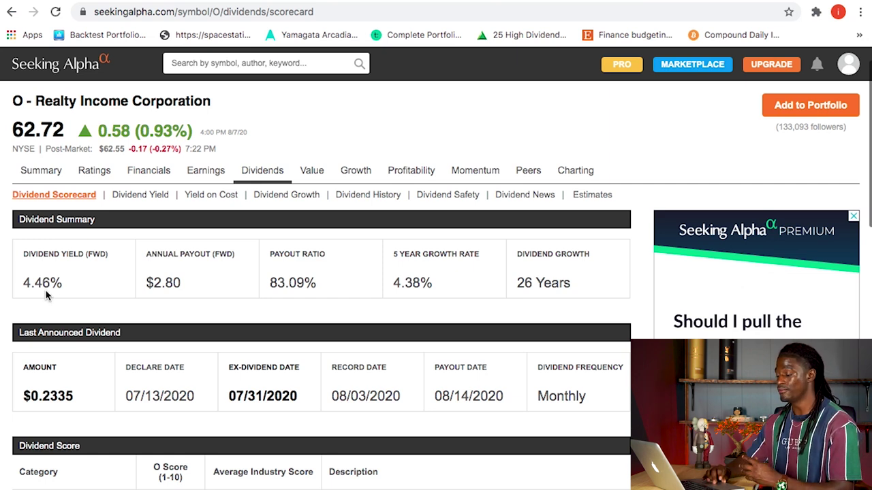
pyautogui.scroll(1, 47, 290)
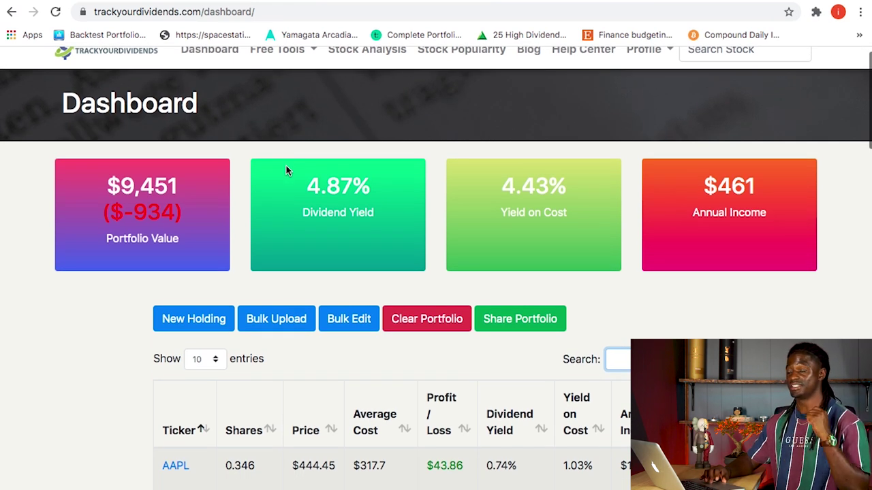
# Step: Search the holdings table for 'o' to list only KO, O and VNOM
pyautogui.scroll(-1, 308, 251)
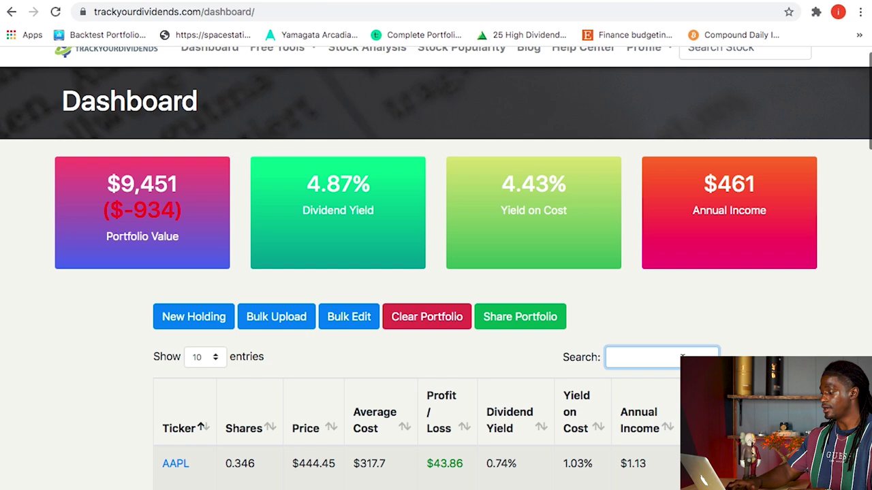
pyautogui.write('o')
pyautogui.scroll(-2, 277, 456)
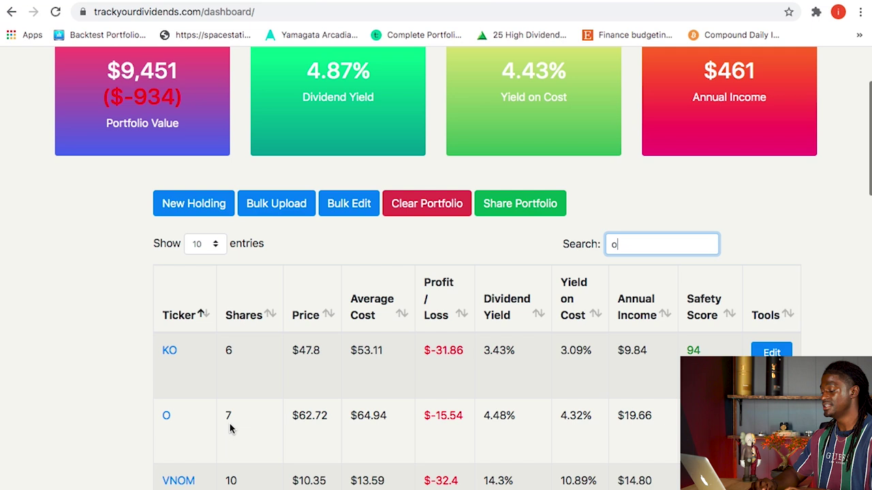
# Step: Open the Realty Income (O) stock page and scroll through its details
pyautogui.click(188, 419)
pyautogui.scroll(1, 191, 419)
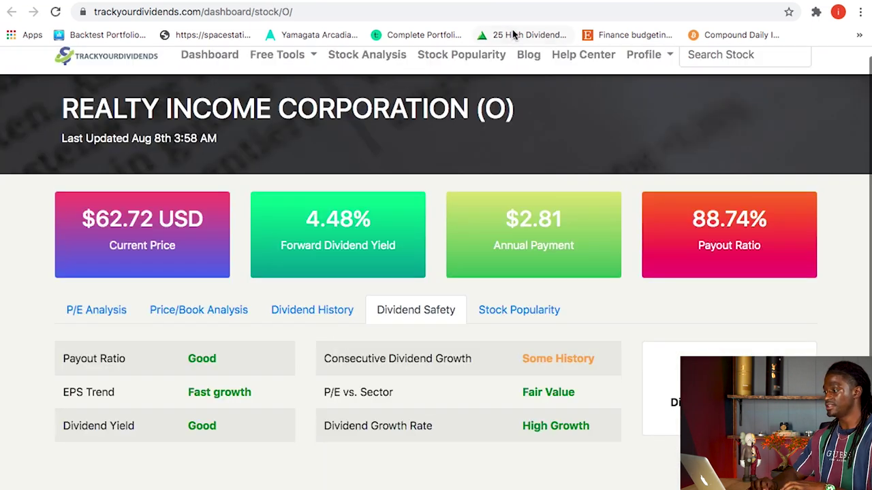
pyautogui.scroll(-1, 517, 120)
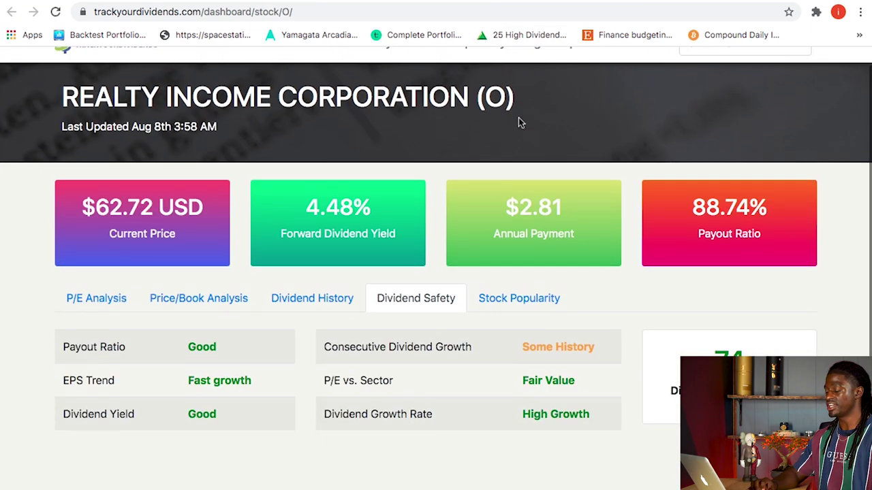
pyautogui.scroll(-3, 435, 184)
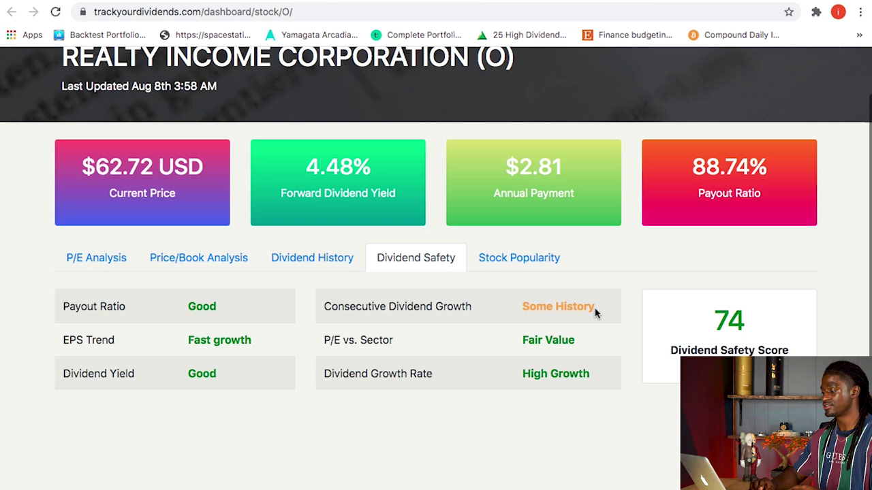
# Step: View O's Dividend History chart and its Stock Popularity rank and sentiment
pyautogui.click(310, 259)
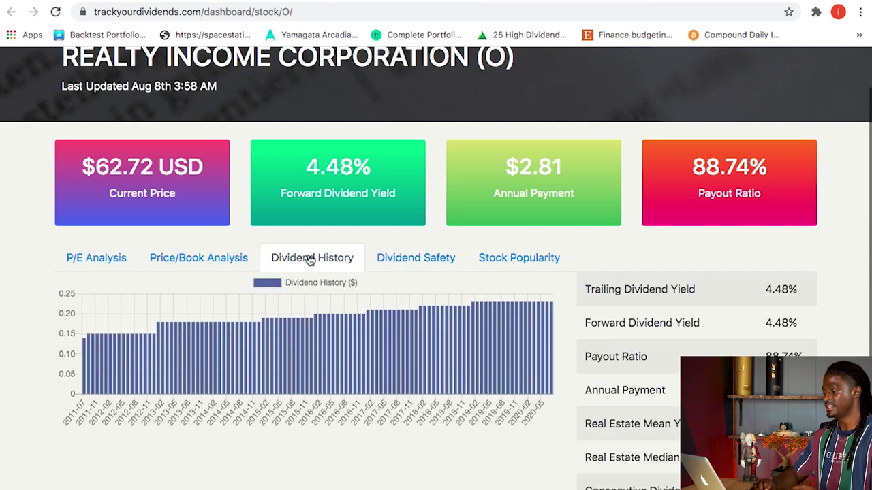
pyautogui.moveTo(86, 354)
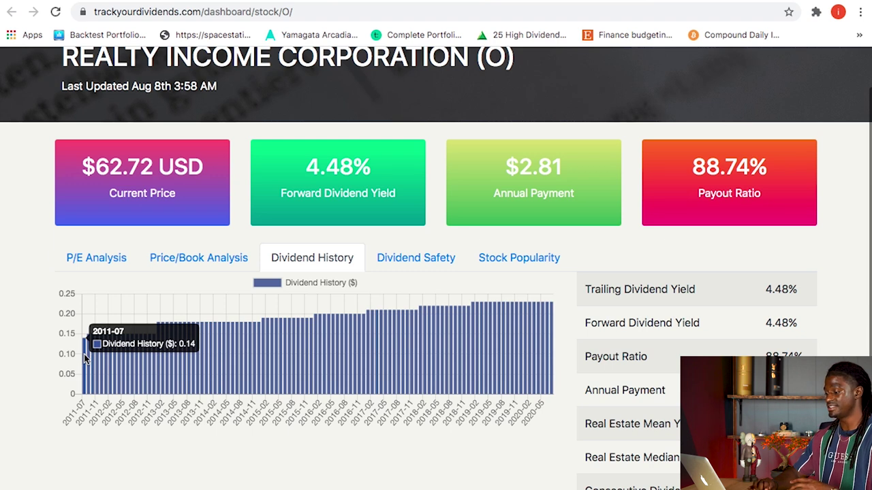
pyautogui.moveTo(550, 361)
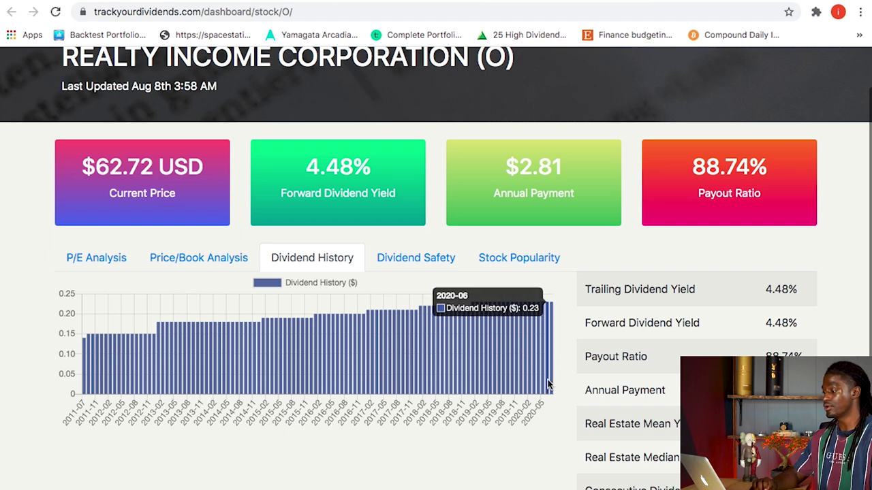
pyautogui.click(526, 262)
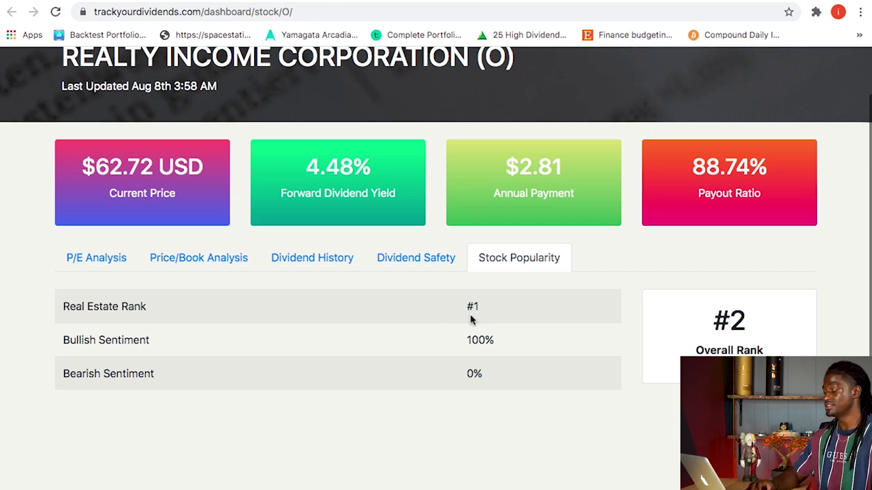
pyautogui.scroll(1, 446, 340)
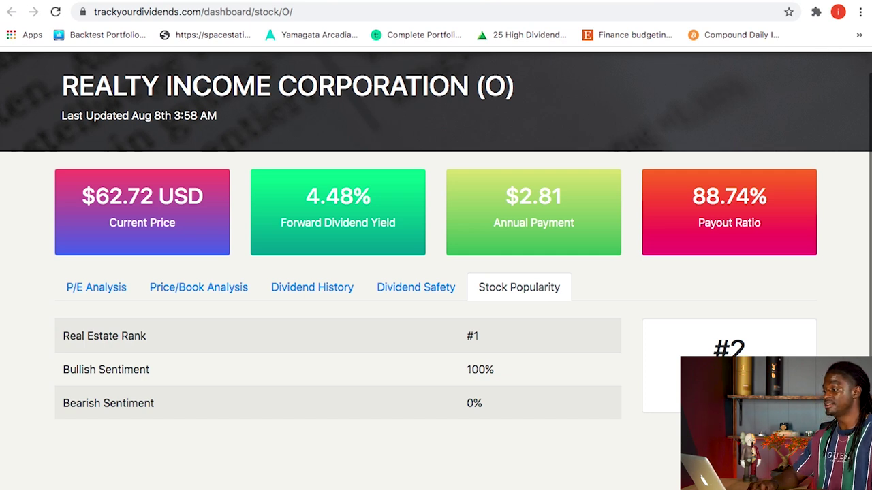
pyautogui.scroll(1, 530, 348)
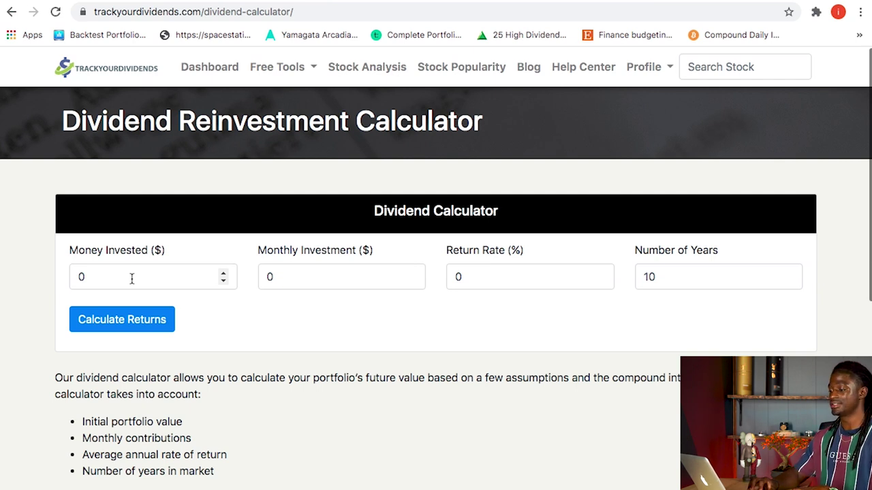
# Step: Calculate returns for $30000 initial, $120 monthly, 4.48% return rate over 30 years
pyautogui.moveTo(132, 278); pyautogui.dragTo(71, 275)
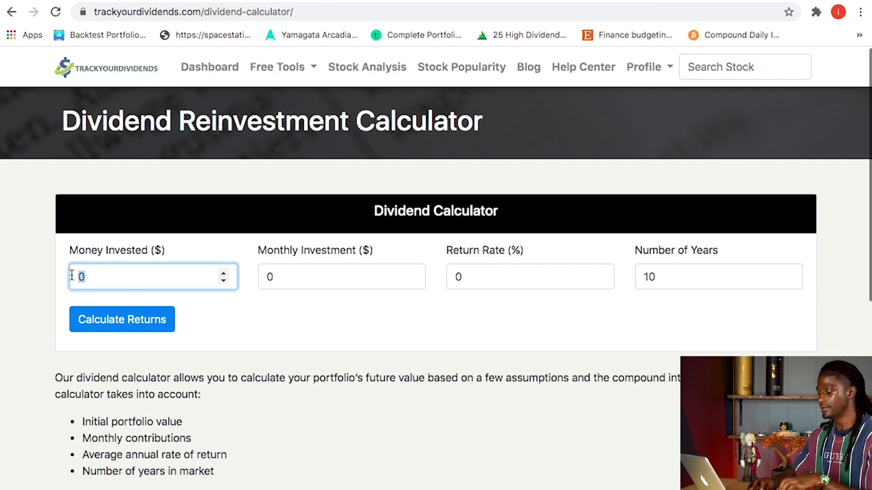
pyautogui.write('30000')
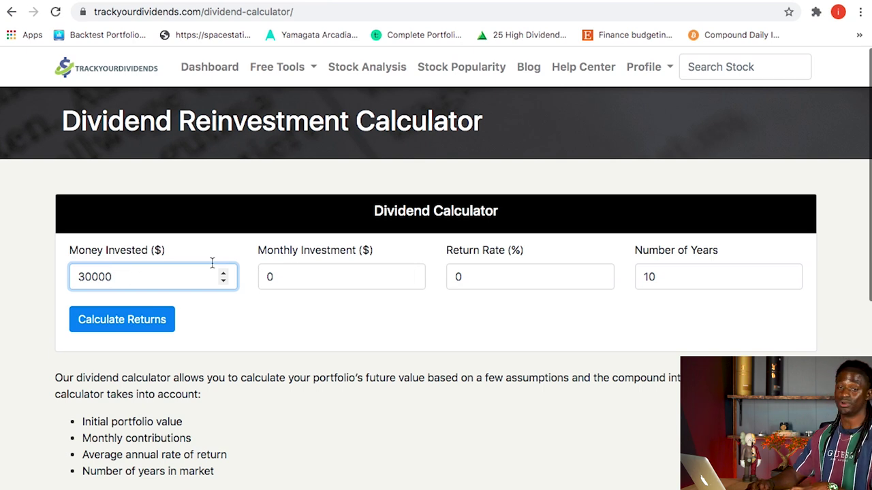
pyautogui.moveTo(274, 276); pyautogui.dragTo(255, 275)
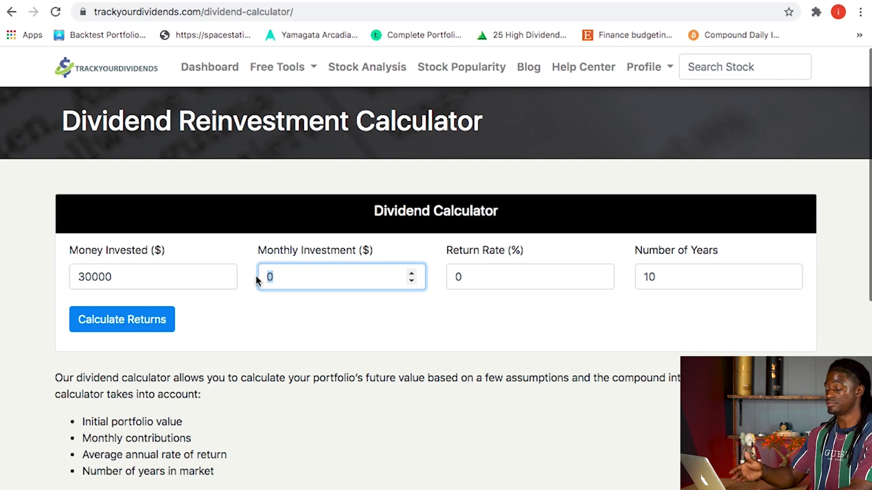
pyautogui.write('1')
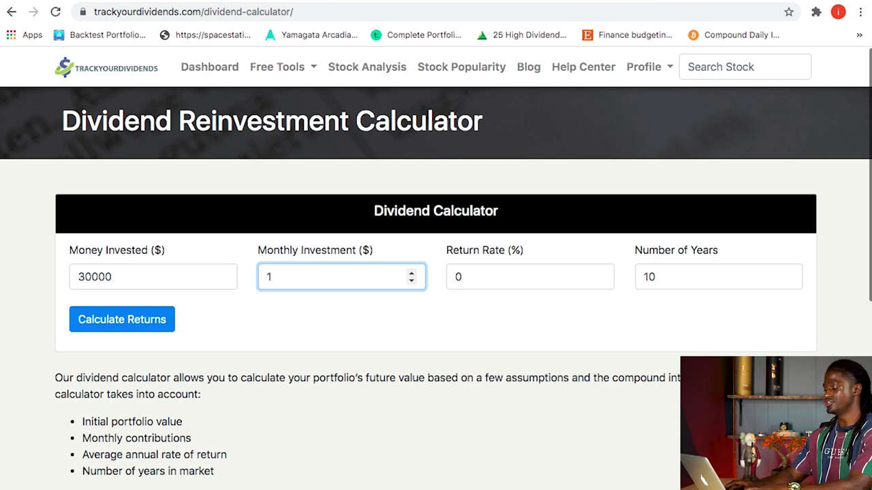
pyautogui.write('20')
pyautogui.moveTo(477, 280); pyautogui.dragTo(448, 279)
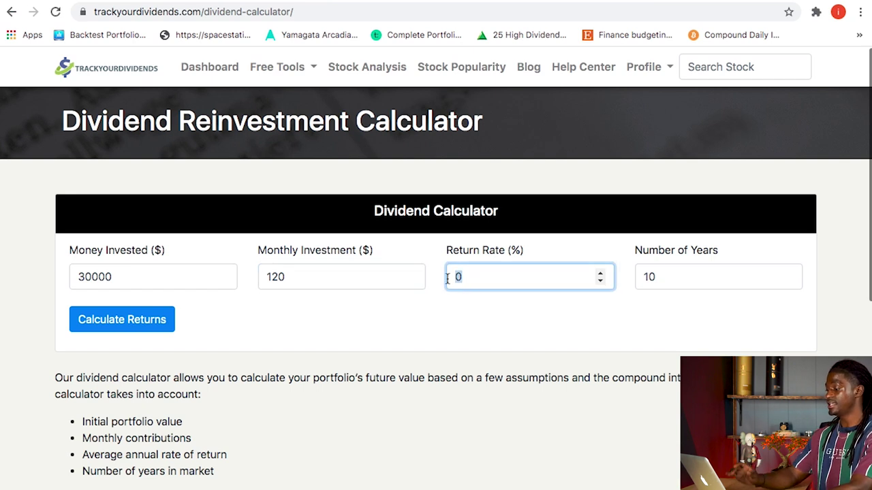
pyautogui.write('4.48')
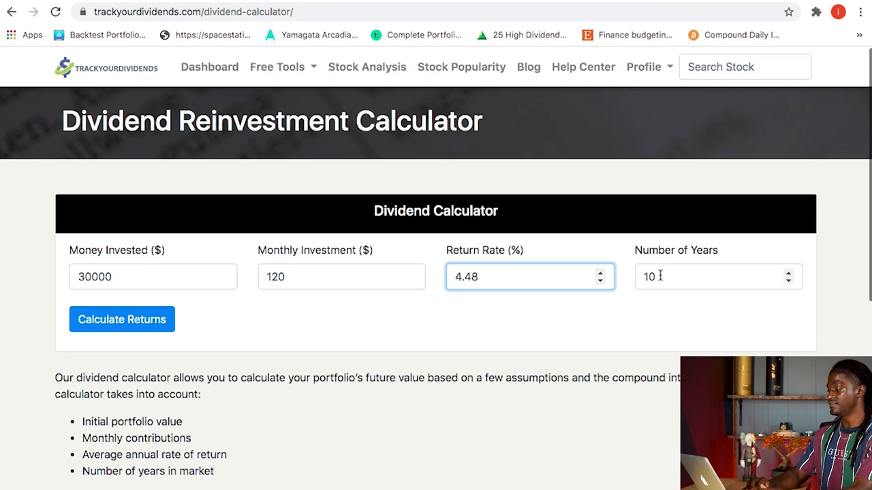
pyautogui.moveTo(659, 275); pyautogui.dragTo(634, 276)
pyautogui.write('30')
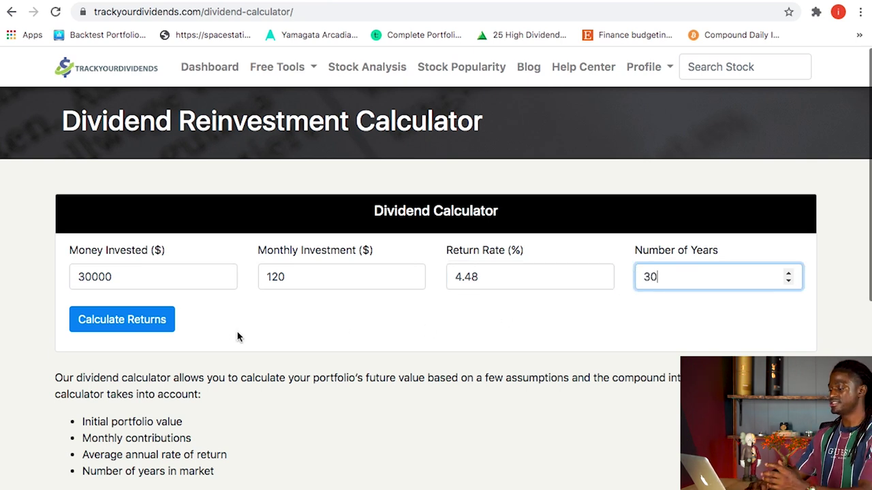
pyautogui.click(153, 327)
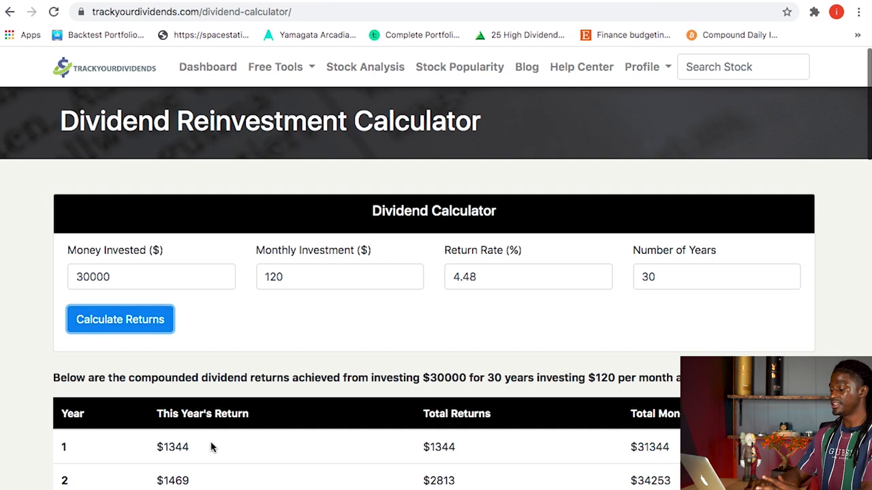
# Step: Scroll through the 30-year compounded returns table
pyautogui.scroll(-1, 200, 470)
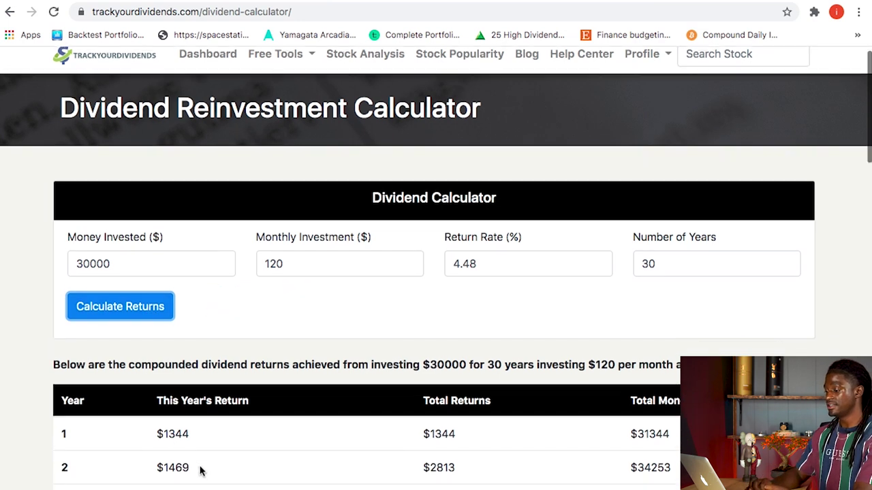
pyautogui.scroll(-5, 188, 449)
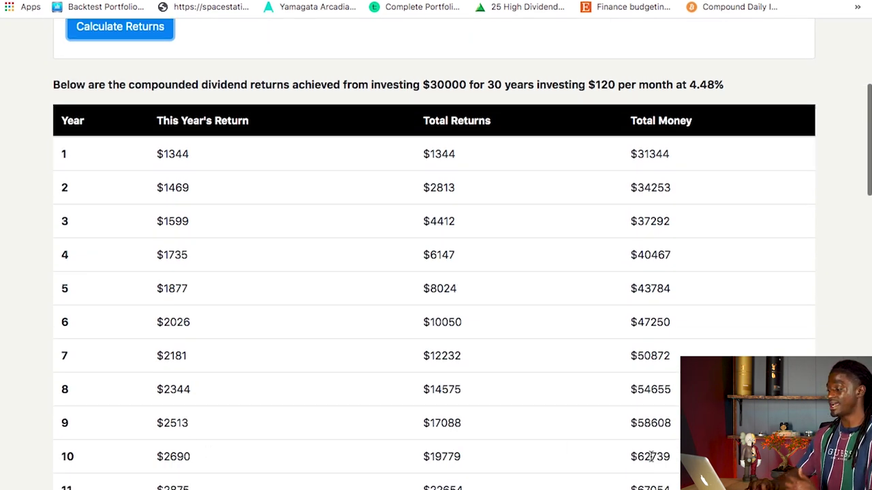
pyautogui.scroll(1, 650, 456)
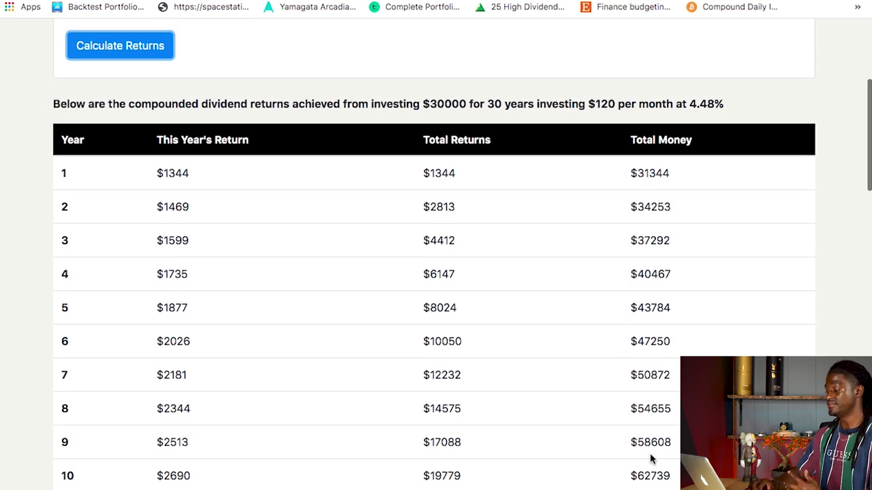
pyautogui.scroll(5, 651, 458)
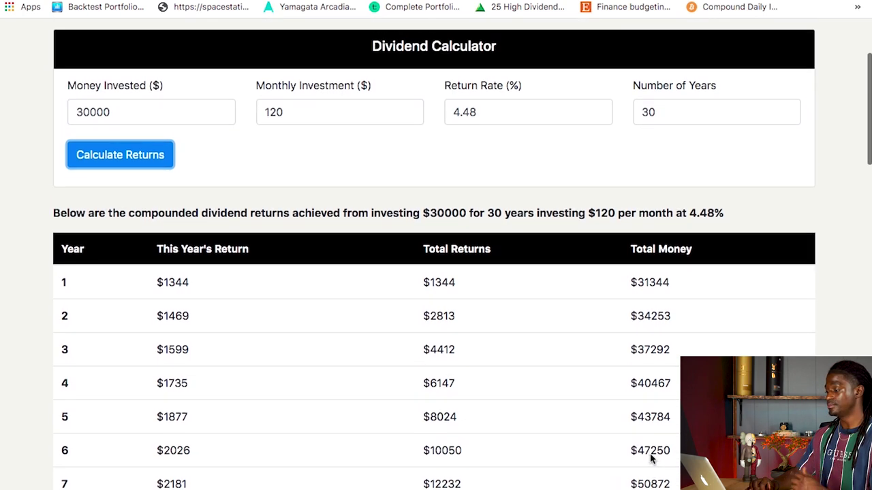
pyautogui.scroll(-3, 651, 458)
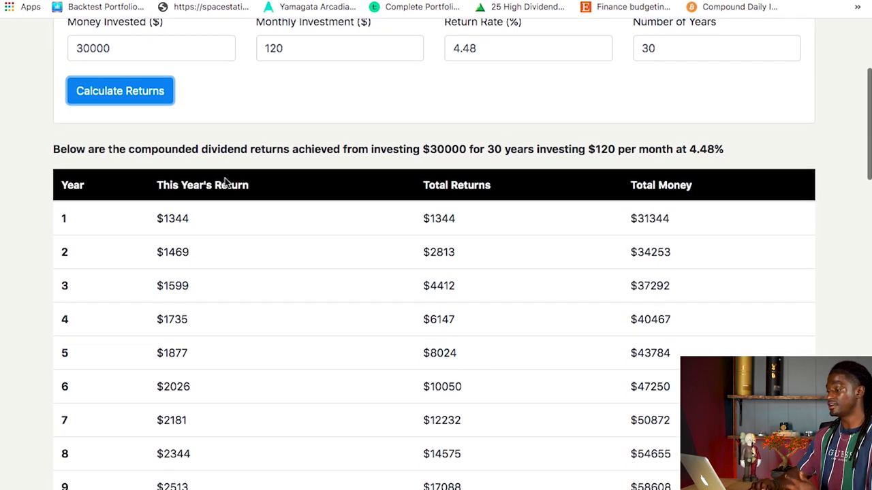
pyautogui.scroll(1, 341, 201)
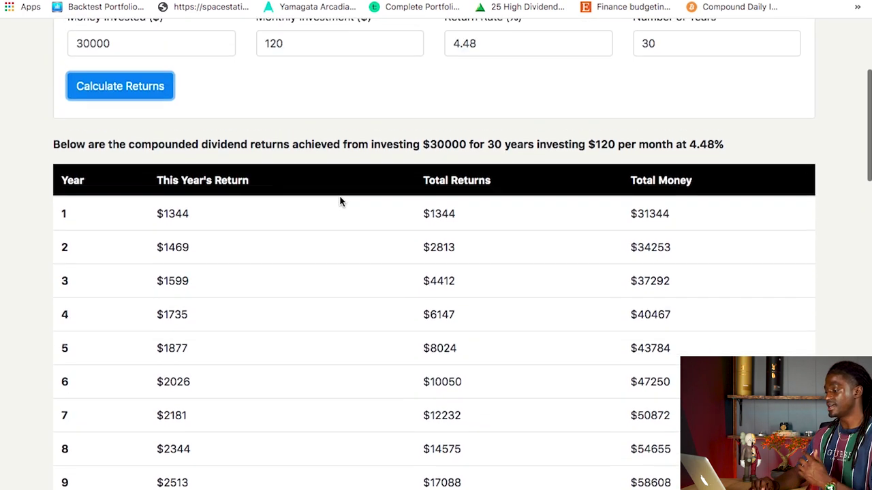
pyautogui.scroll(-1, 313, 134)
pyautogui.scroll(1, 313, 134)
pyautogui.scroll(-3, 312, 134)
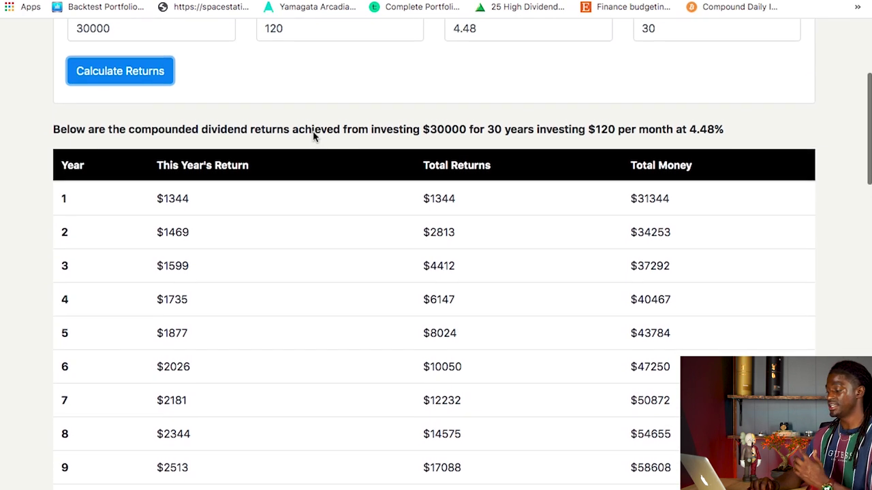
pyautogui.scroll(1, 313, 130)
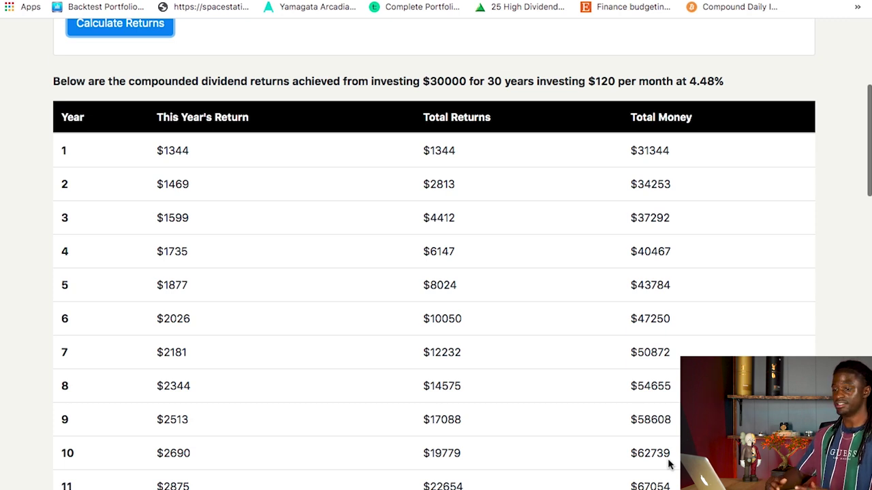
# Step: Switch to the Seeking Alpha Realty Income Dividends tab
pyautogui.scroll(-1, 670, 463)
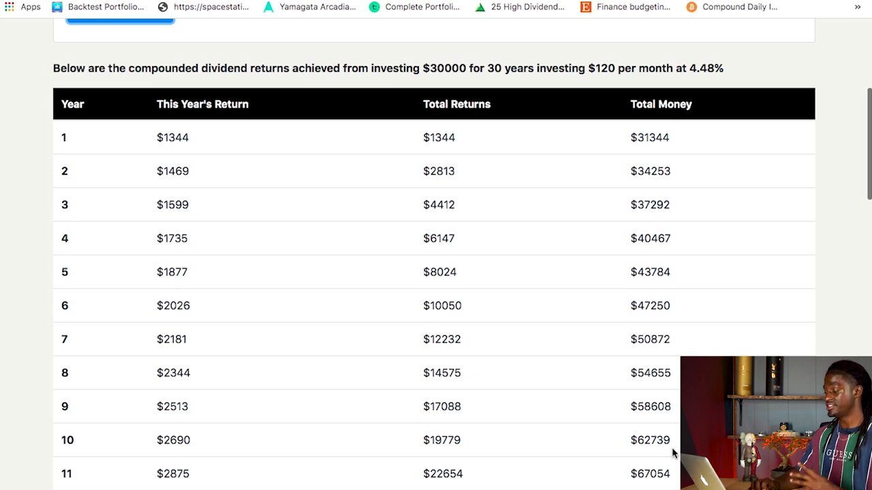
pyautogui.scroll(1, 674, 449)
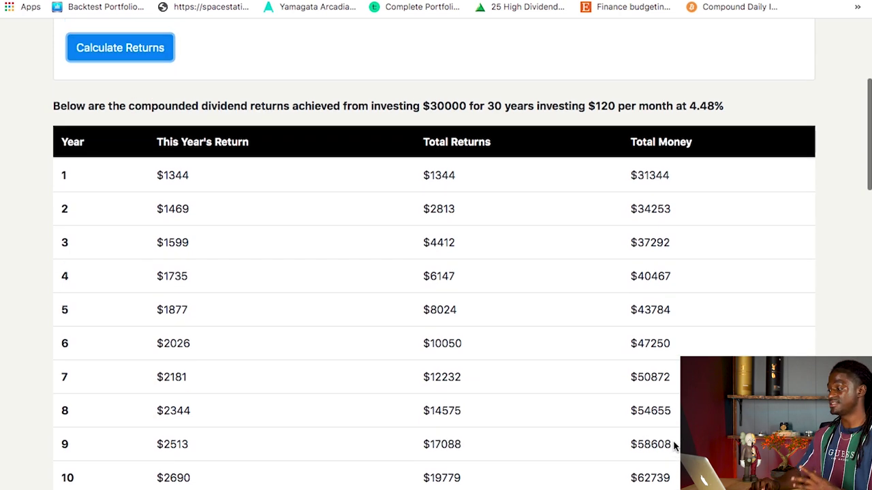
pyautogui.scroll(4, 674, 446)
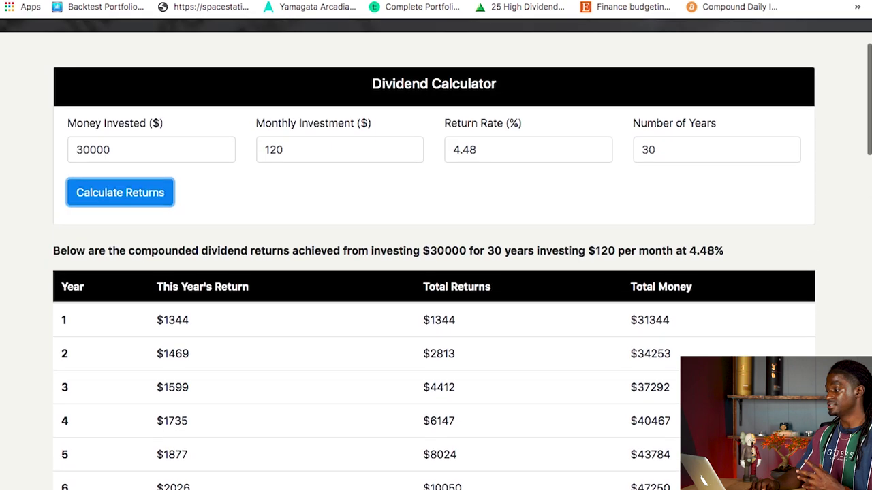
pyautogui.hotkey('ctrl', 'Tab')
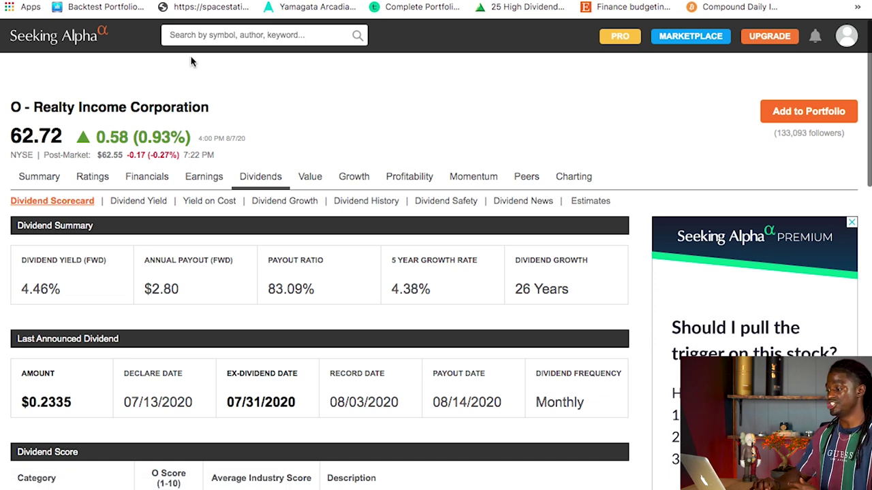
# Step: Back in the calculator, highlight the year-30 Total Money of $197829
pyautogui.hotkey('ctrl', 'shift', 'Tab')
pyautogui.scroll(-3, 399, 270)
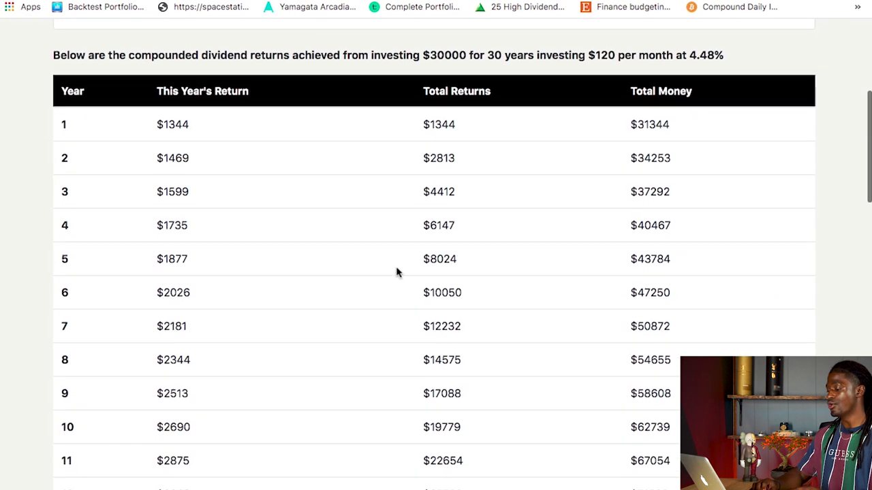
pyautogui.scroll(1, 397, 271)
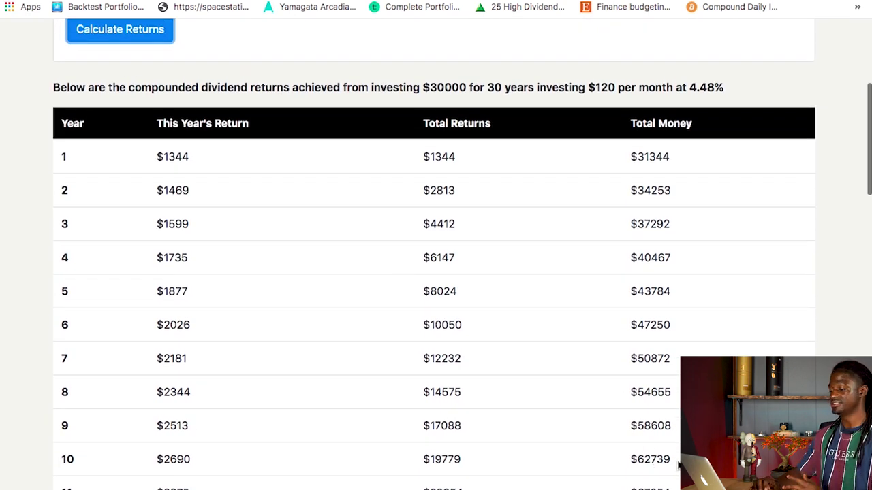
pyautogui.scroll(-10, 678, 465)
pyautogui.scroll(-2, 678, 464)
pyautogui.scroll(1, 675, 450)
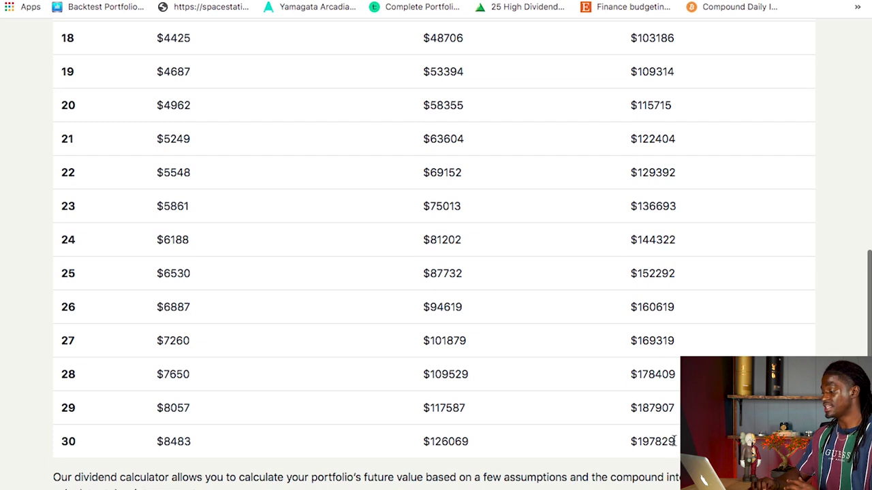
pyautogui.moveTo(674, 442); pyautogui.dragTo(637, 441)
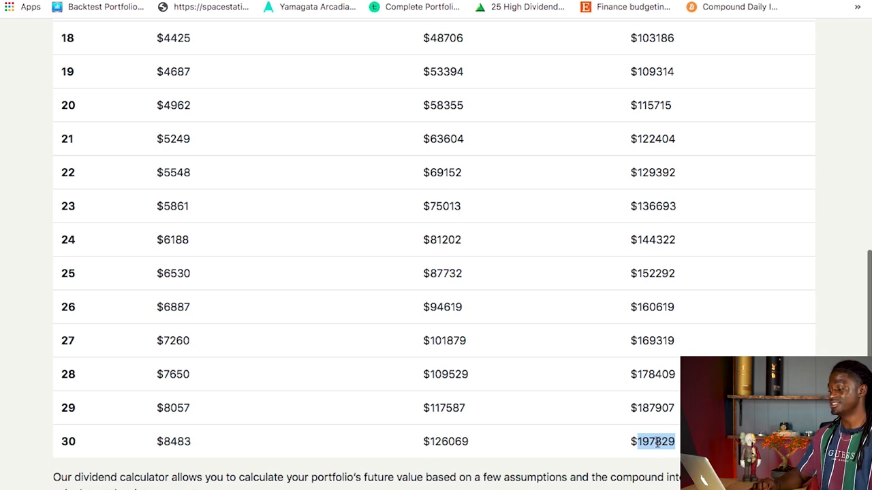
pyautogui.scroll(12, 641, 434)
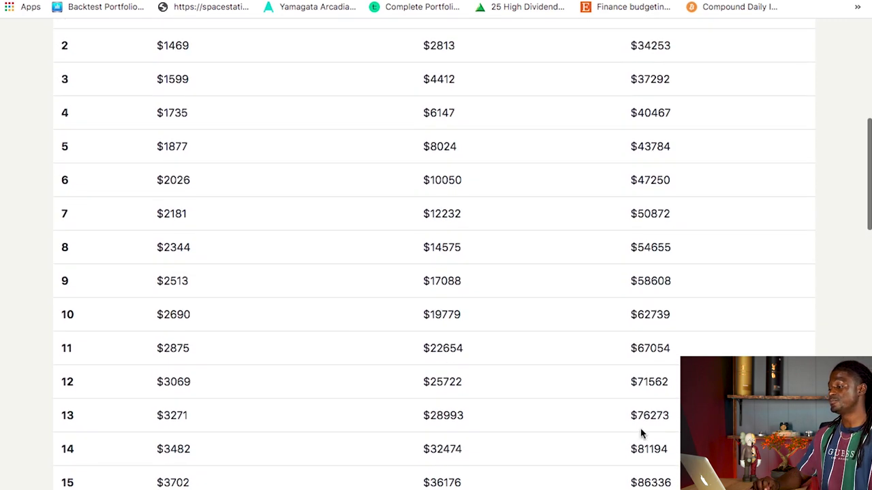
pyautogui.scroll(2, 641, 434)
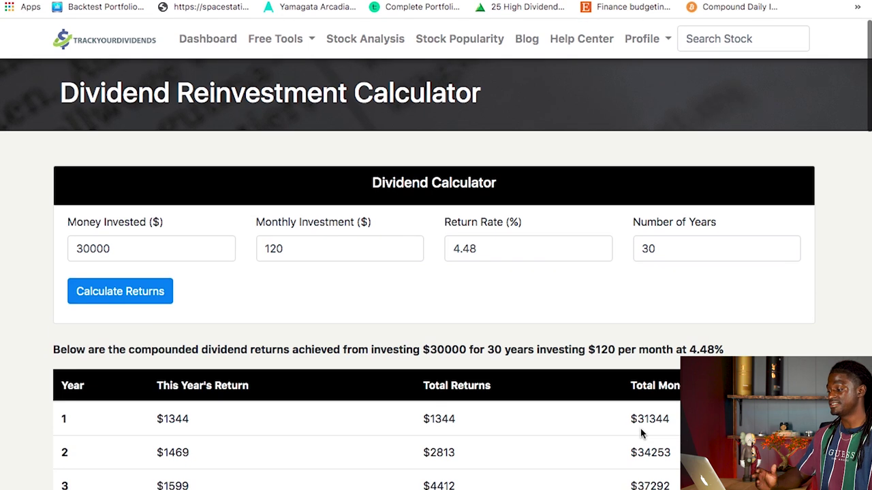